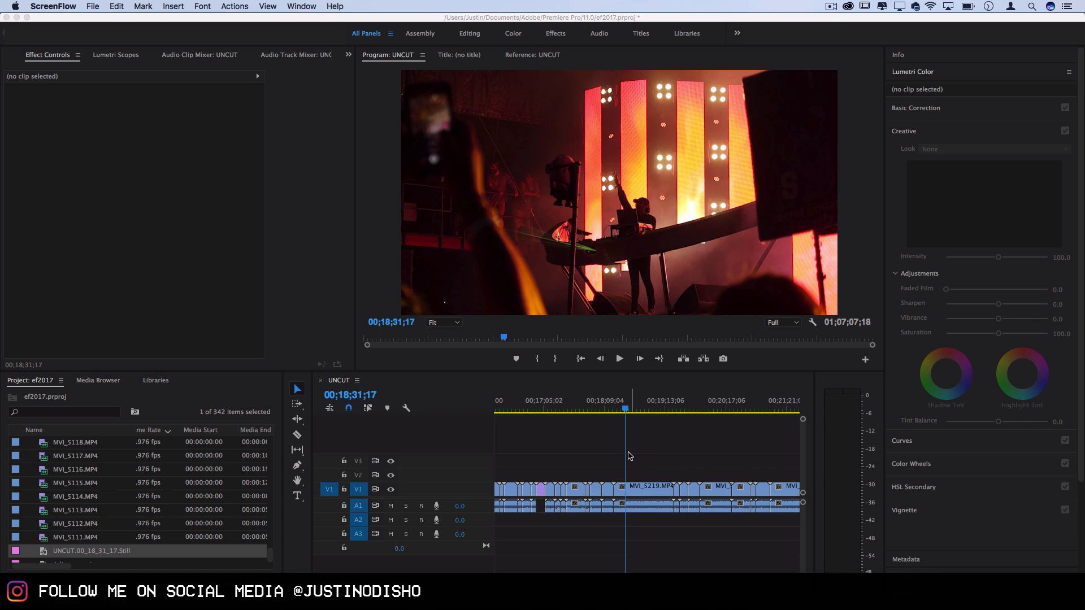
- Activate the UNCUT timeline and zoom it to show the whole sequence
{"action": "left_click", "coordinate": [629, 455]}
{"action": "scroll", "coordinate": [629, 456], "scroll_direction": "down", "scroll_amount": 5}
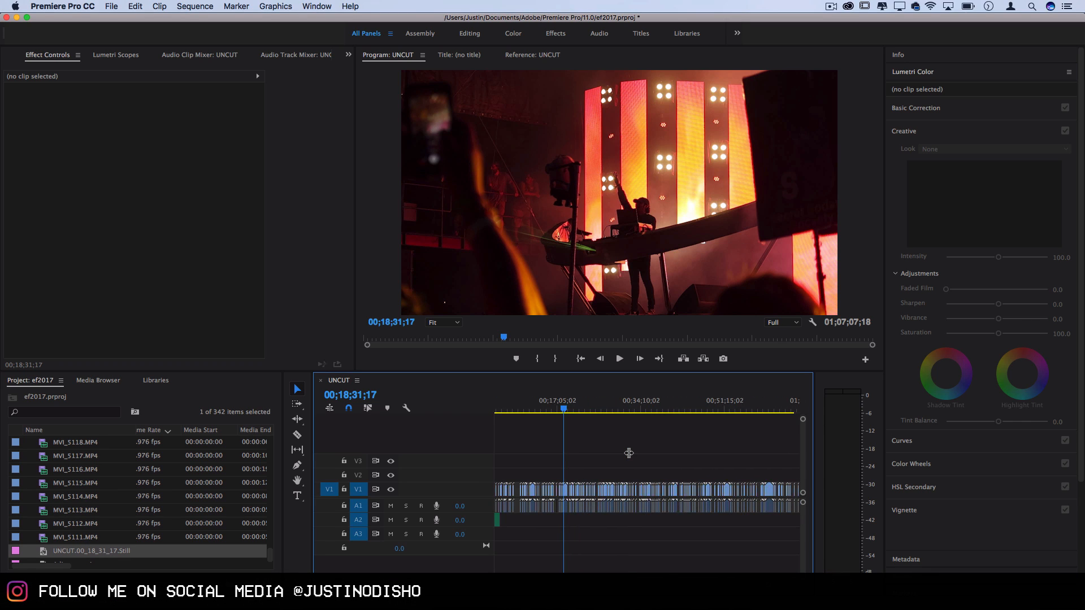
{"action": "scroll", "coordinate": [629, 454], "scroll_direction": "up", "scroll_amount": 1}
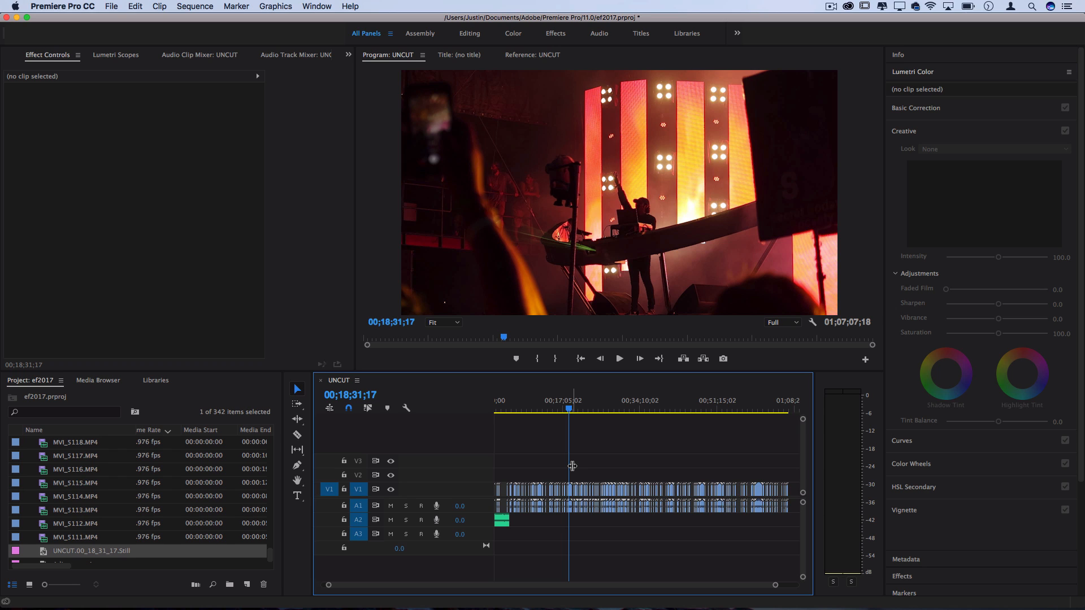
{"action": "key", "text": "equal"}
{"action": "key", "text": "equal"}
{"action": "key", "text": "equal"}
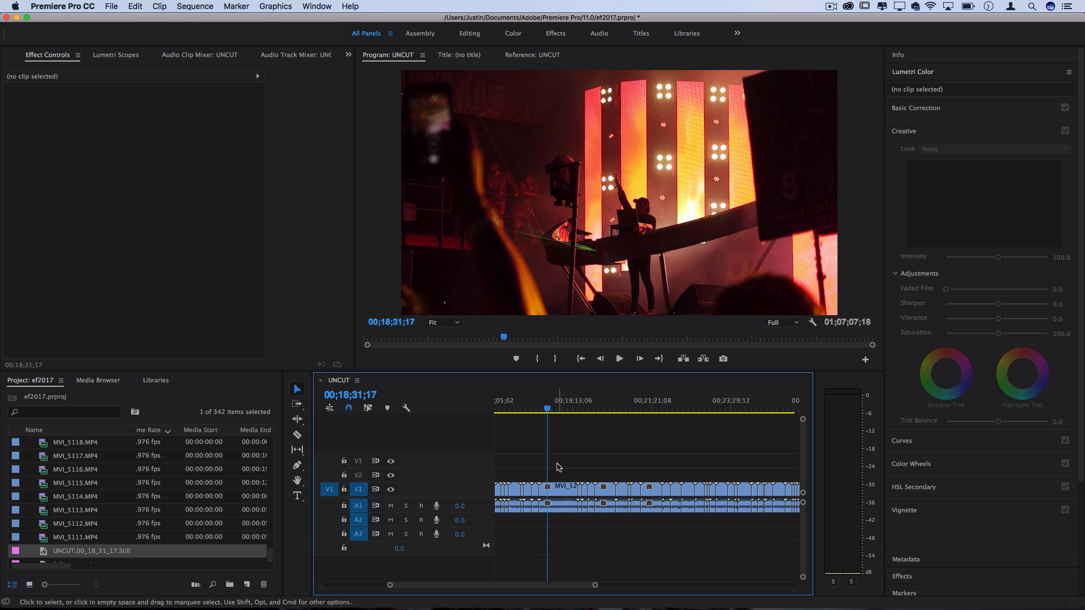
{"action": "key", "text": "minus"}
{"action": "key", "text": "minus"}
{"action": "key", "text": "minus"}
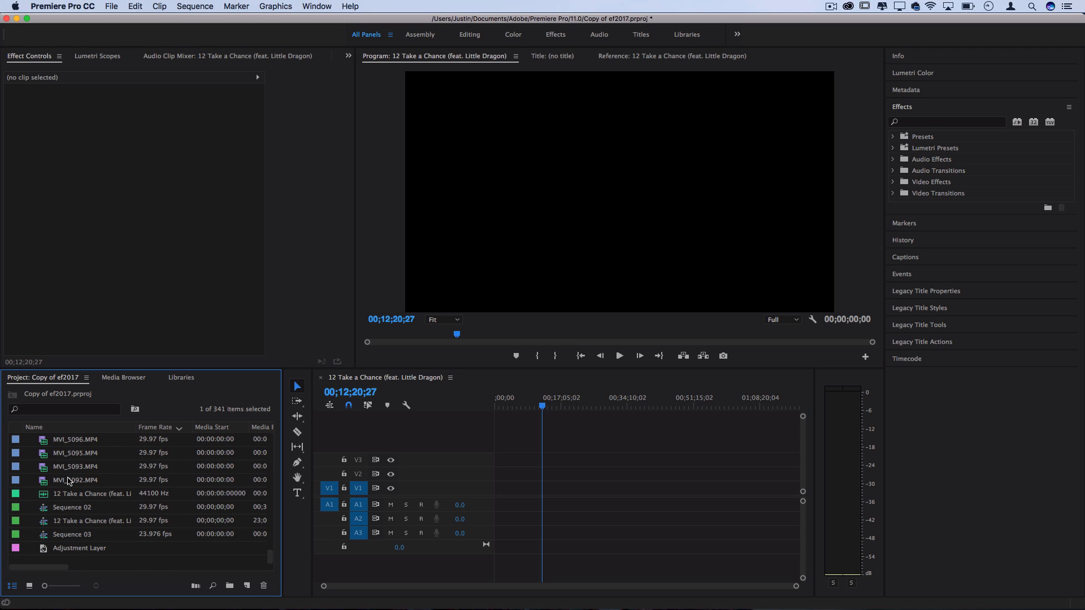
- Drop all the raw project clips end to end into UNCUT and scrub to a later concert shot
{"action": "left_click", "coordinate": [67, 479], "text": "shift"}
{"action": "left_click_drag", "start_coordinate": [68, 480], "coordinate": [482, 496]}
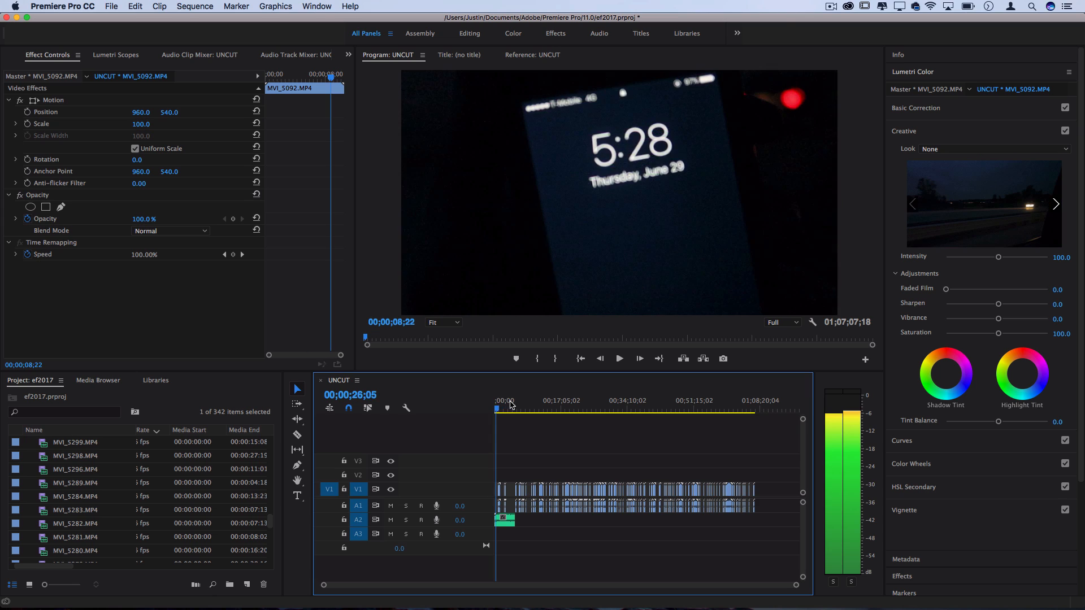
{"action": "left_click_drag", "start_coordinate": [512, 401], "coordinate": [657, 401]}
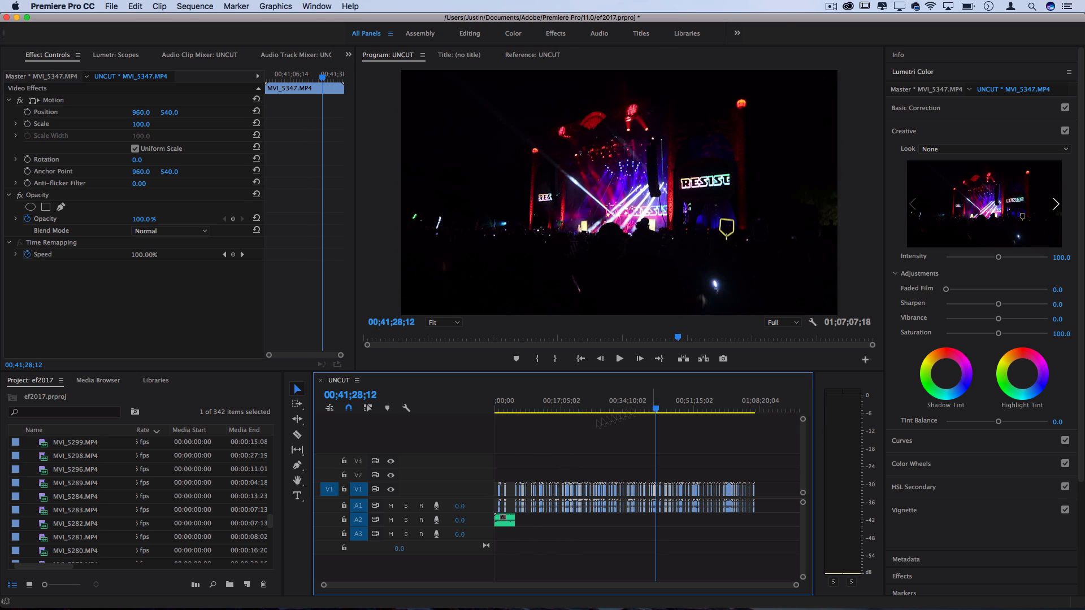
{"action": "scroll", "coordinate": [501, 517], "scroll_direction": "up", "scroll_amount": 5}
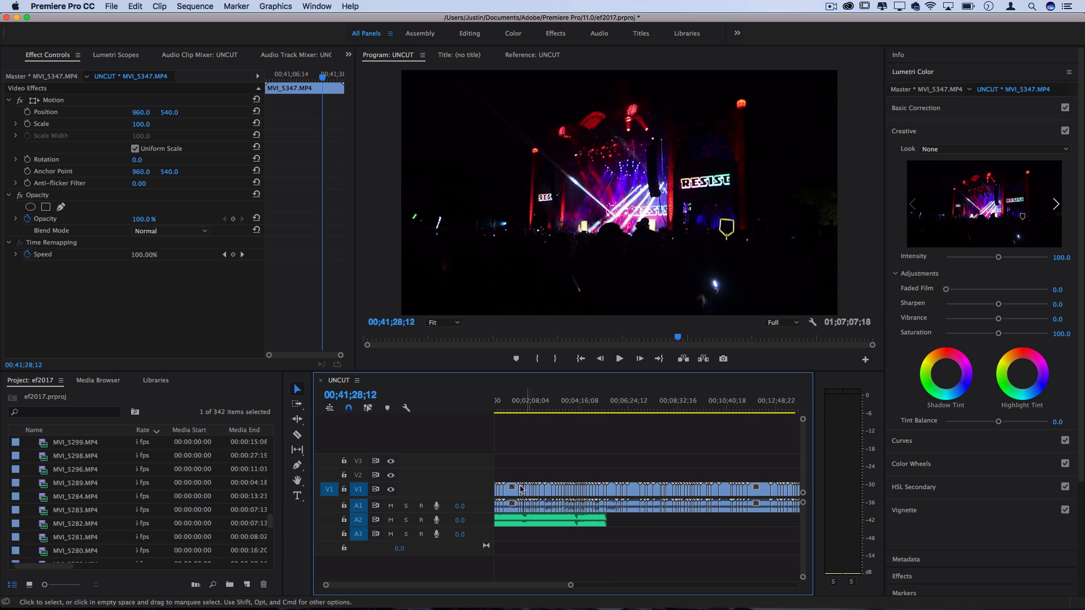
{"action": "scroll", "coordinate": [515, 490], "scroll_direction": "down", "scroll_amount": 4}
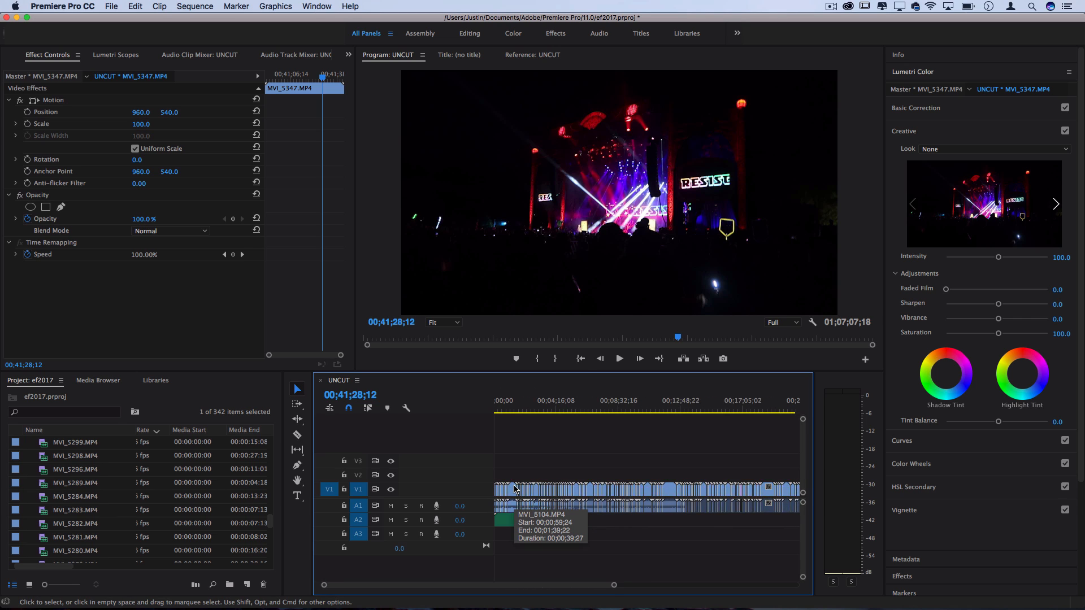
{"action": "scroll", "coordinate": [543, 492], "scroll_direction": "down", "scroll_amount": 4}
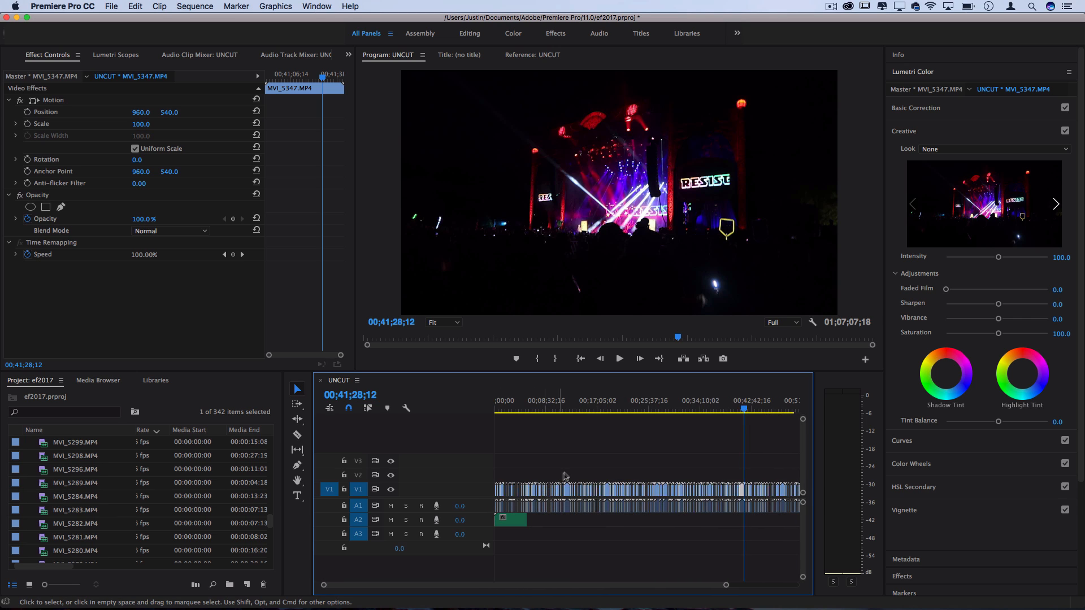
{"action": "scroll", "coordinate": [567, 473], "scroll_direction": "down", "scroll_amount": 4}
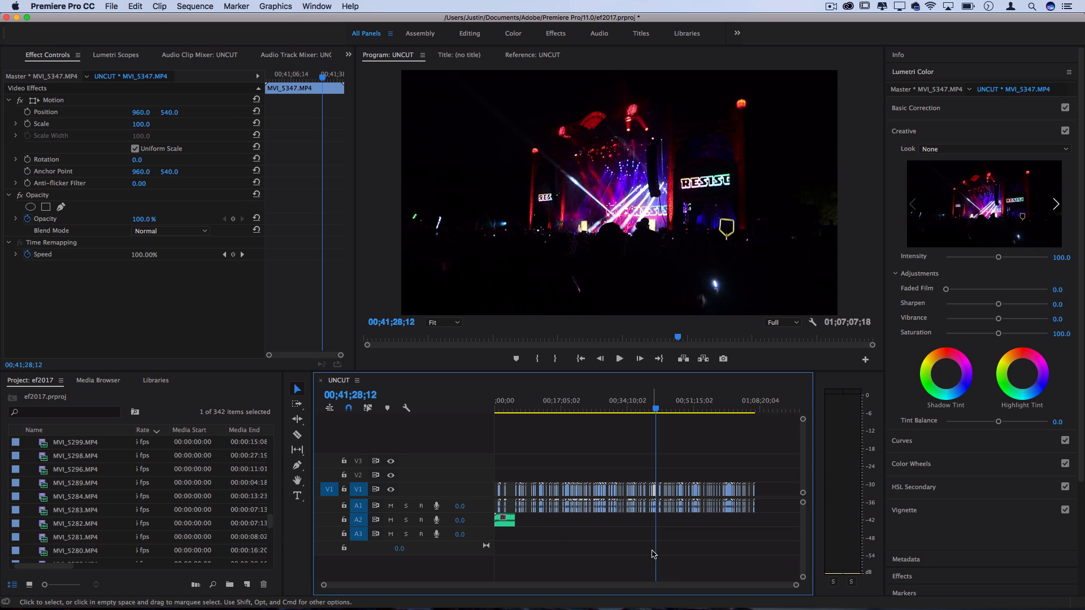
- Create Sequence 04 from the Digital SLR > DSLR 1080p24 preset via File > New > Sequence
{"action": "left_click", "coordinate": [113, 6]}
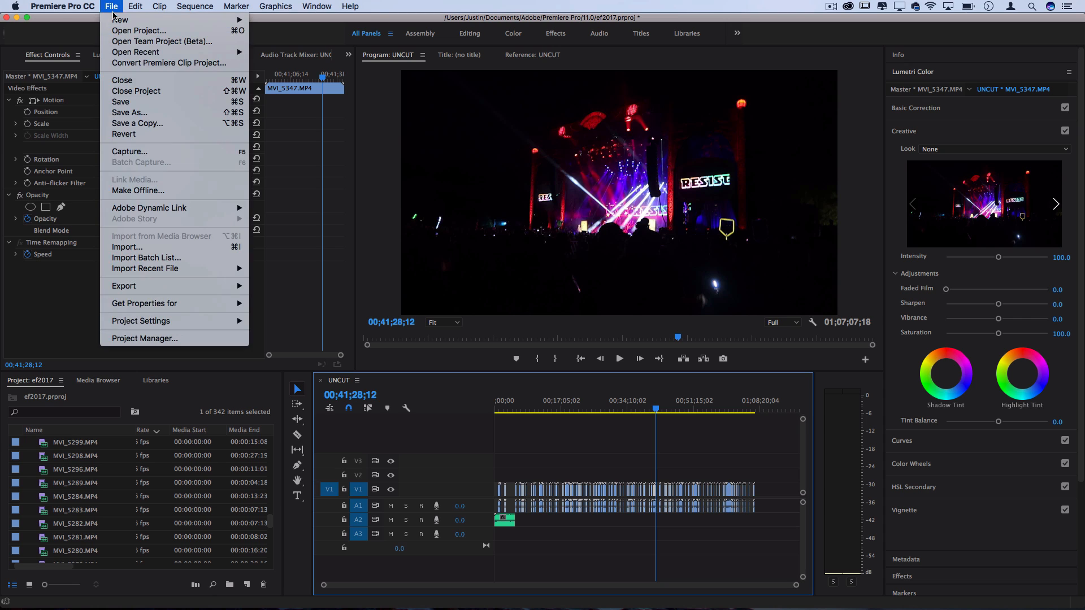
{"action": "mouse_move", "coordinate": [128, 18]}
{"action": "left_click", "coordinate": [301, 43]}
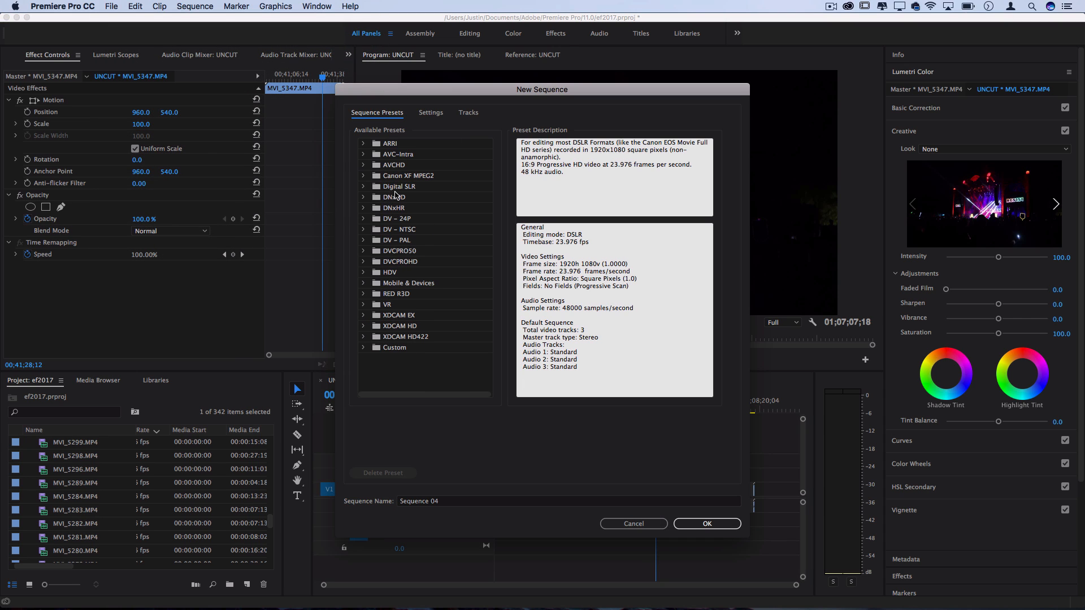
{"action": "left_click", "coordinate": [365, 188]}
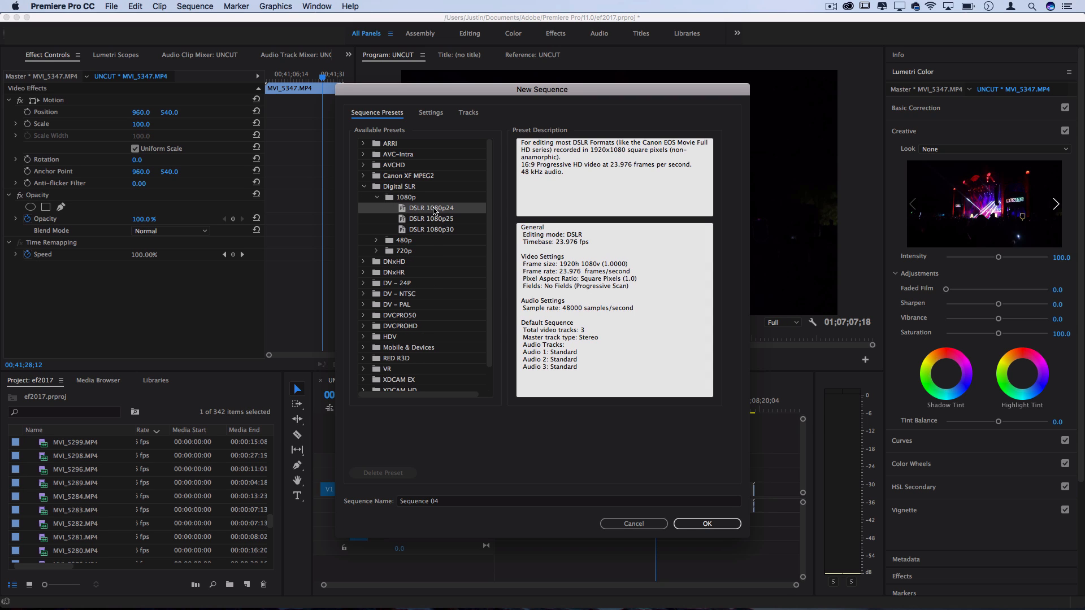
{"action": "left_click", "coordinate": [707, 523]}
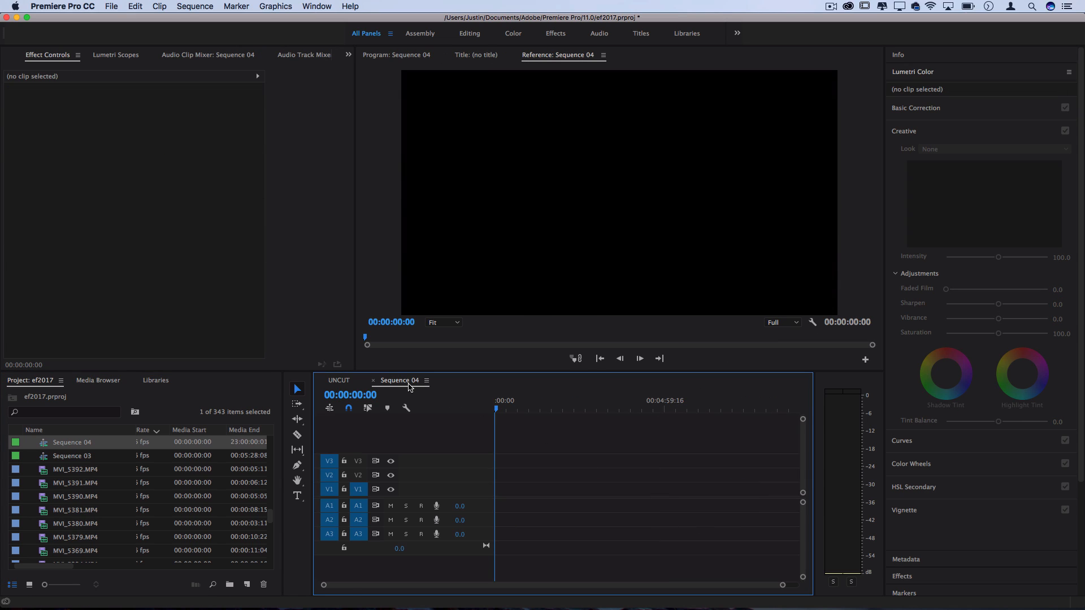
- Compare the UNCUT and Sequence 04 tabs, then dock Sequence 04 as its own timeline below UNCUT
{"action": "left_click", "coordinate": [339, 380]}
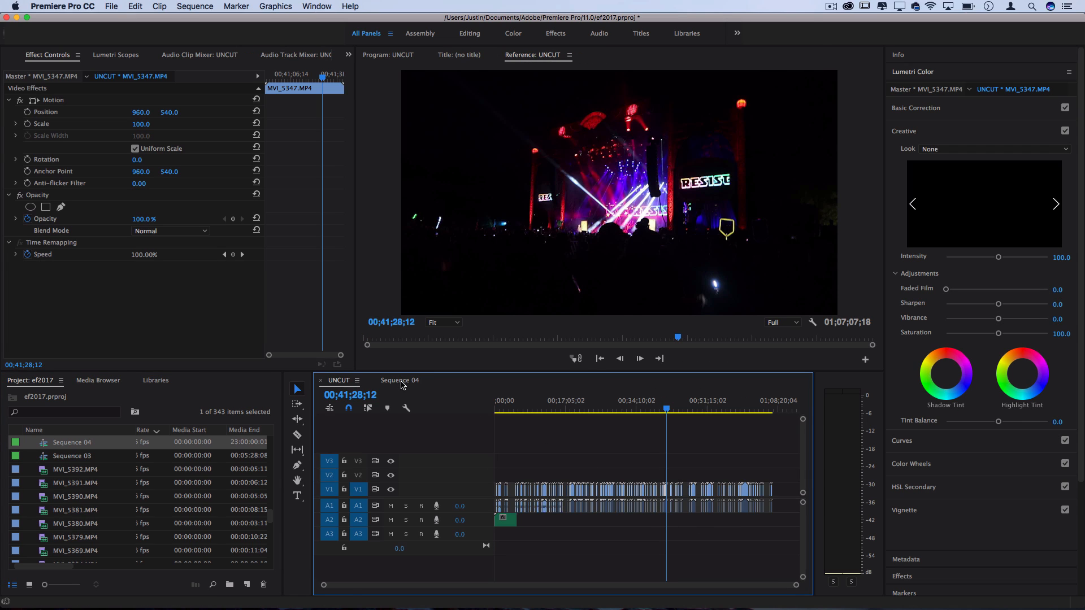
{"action": "left_click", "coordinate": [399, 380]}
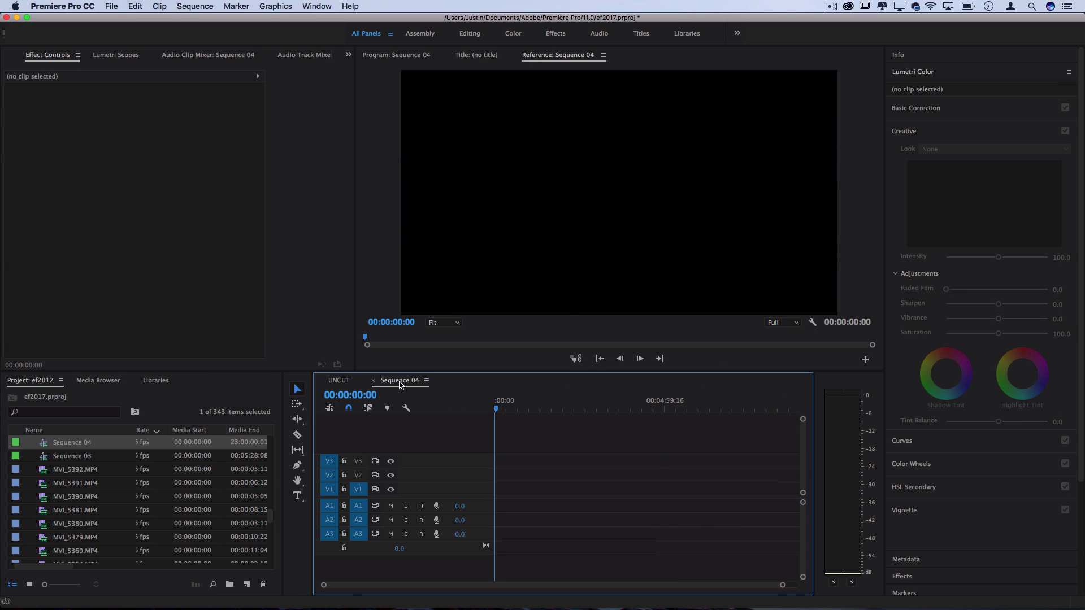
{"action": "left_click", "coordinate": [339, 381]}
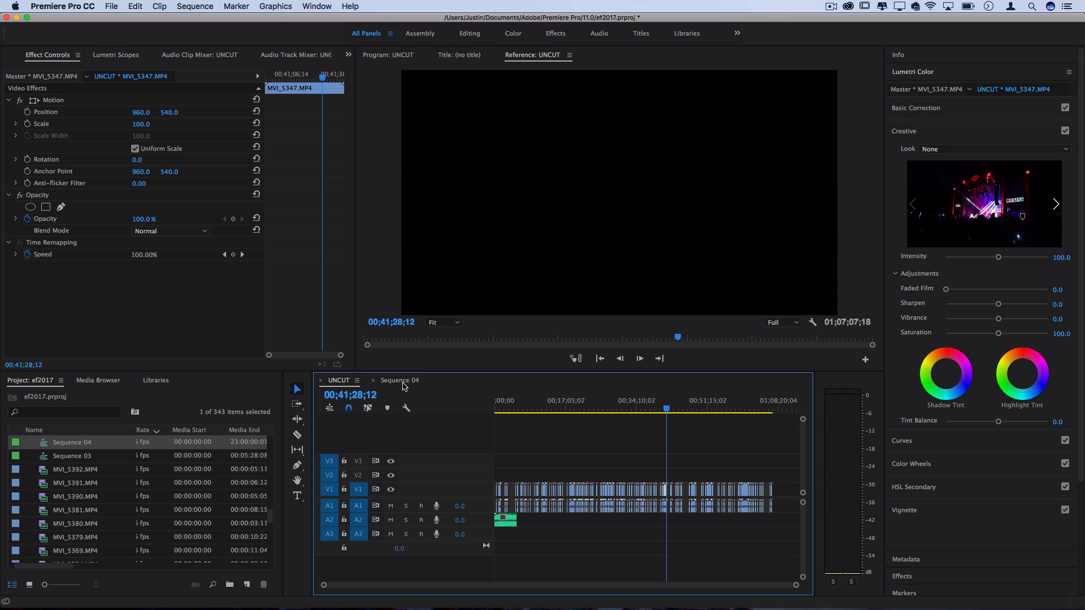
{"action": "left_click", "coordinate": [399, 380]}
{"action": "mouse_move", "coordinate": [407, 562]}
{"action": "left_mouse_down"}
{"action": "mouse_move", "coordinate": [407, 585]}
{"action": "mouse_move", "coordinate": [427, 555]}
{"action": "left_mouse_up"}
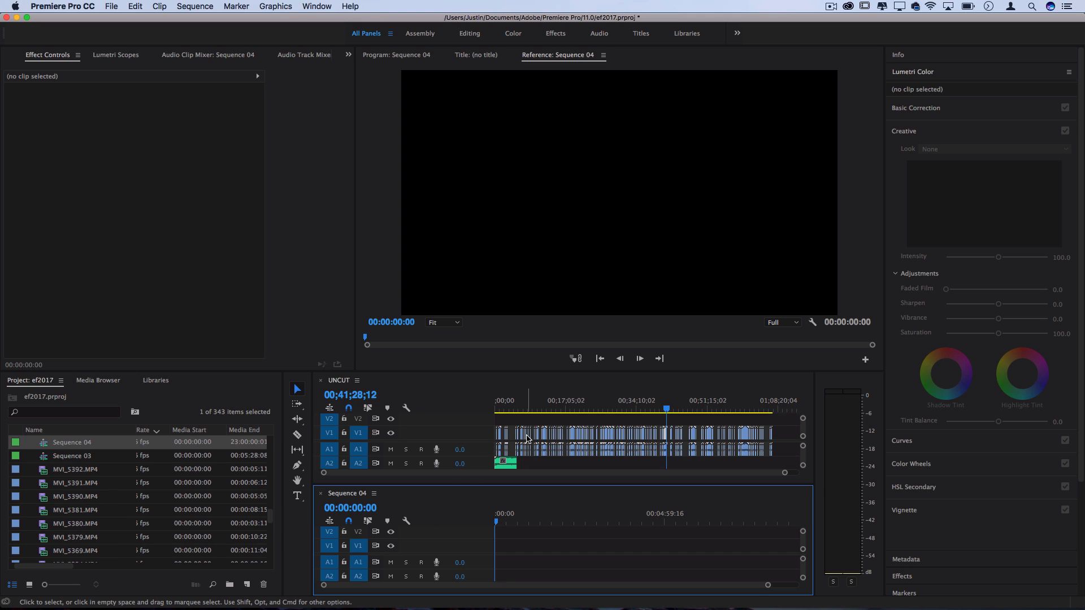
- Drag two clips from UNCUT (near 00;21;38;12 and 00;18;44;25) into Sequence 04 one after the other
{"action": "left_click", "coordinate": [607, 404]}
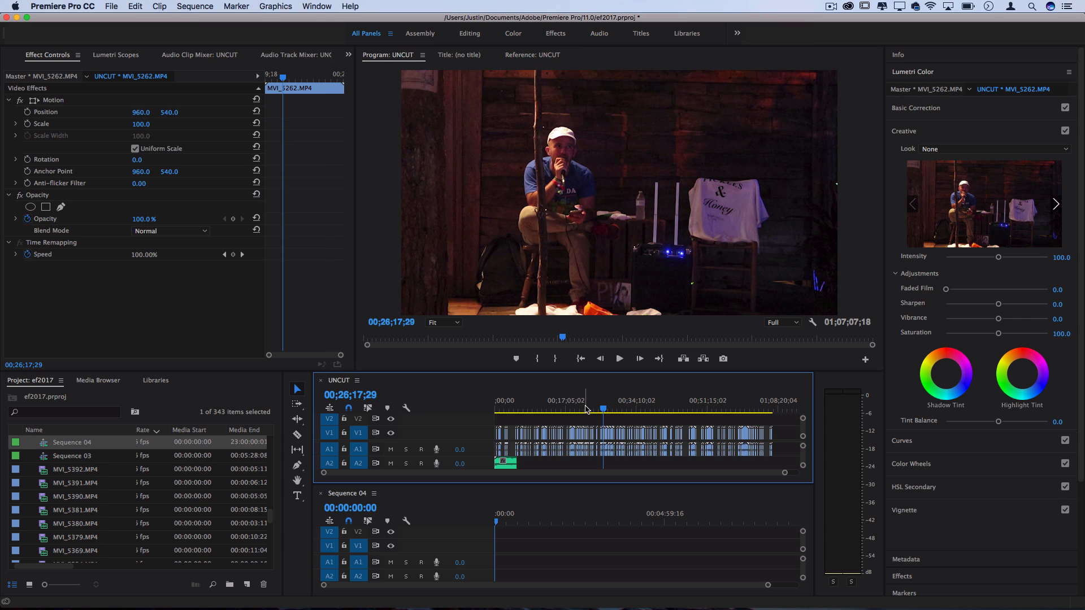
{"action": "scroll", "coordinate": [586, 409], "scroll_direction": "up", "scroll_amount": 4}
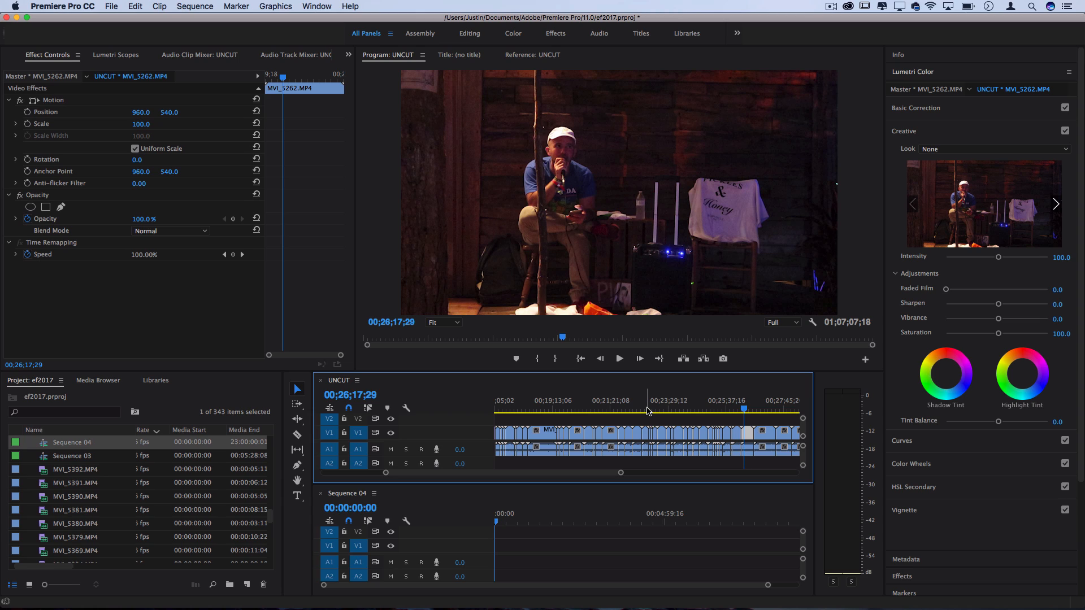
{"action": "left_click", "coordinate": [613, 403]}
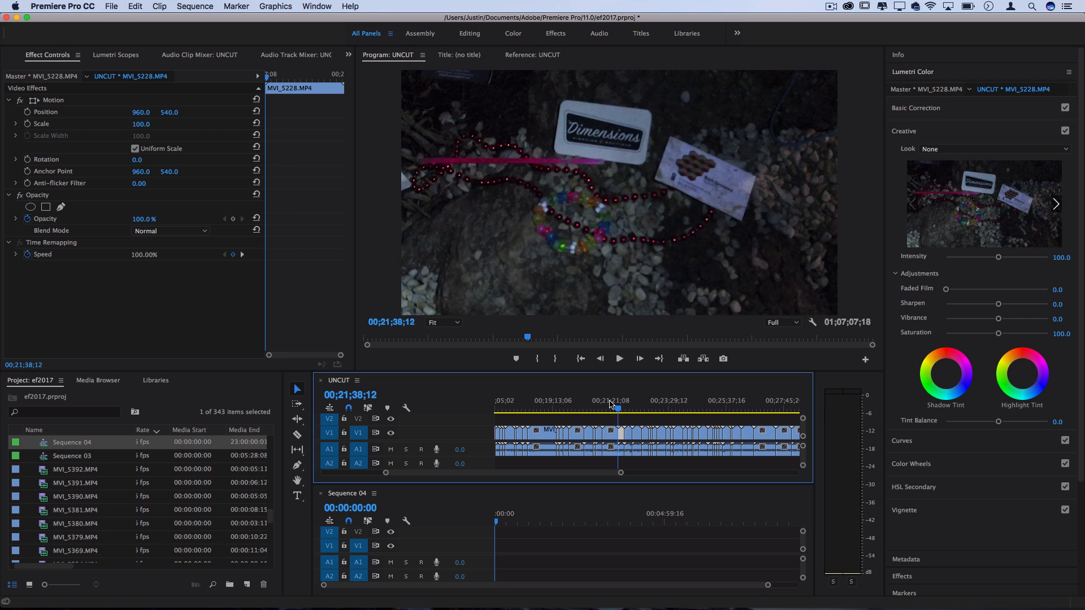
{"action": "left_click", "coordinate": [609, 403]}
{"action": "left_click_drag", "start_coordinate": [598, 494], "coordinate": [506, 545]}
{"action": "left_click", "coordinate": [540, 403]}
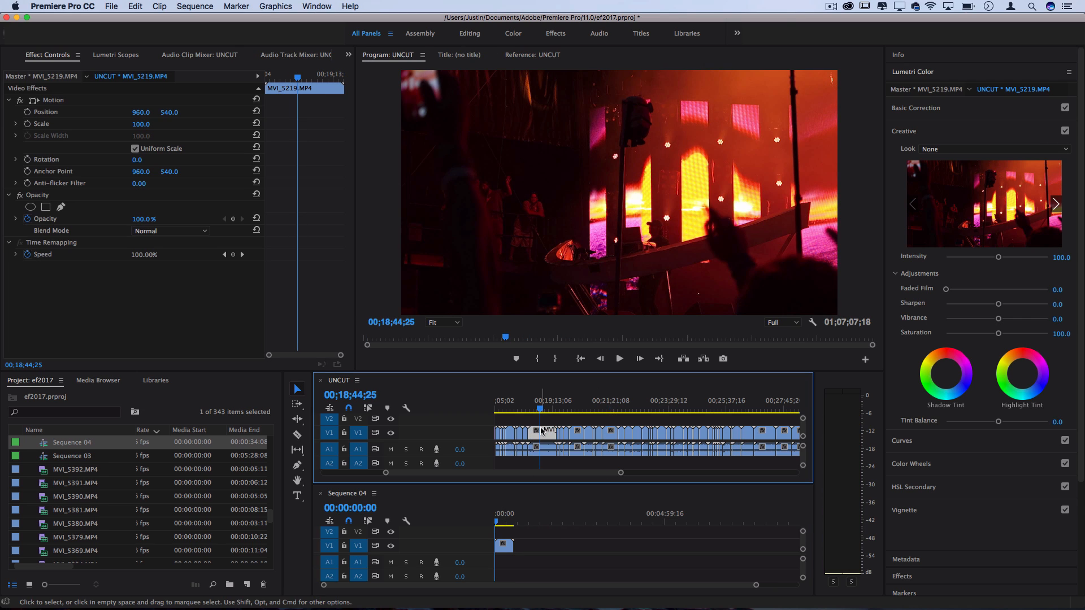
{"action": "left_click_drag", "start_coordinate": [543, 434], "coordinate": [530, 547]}
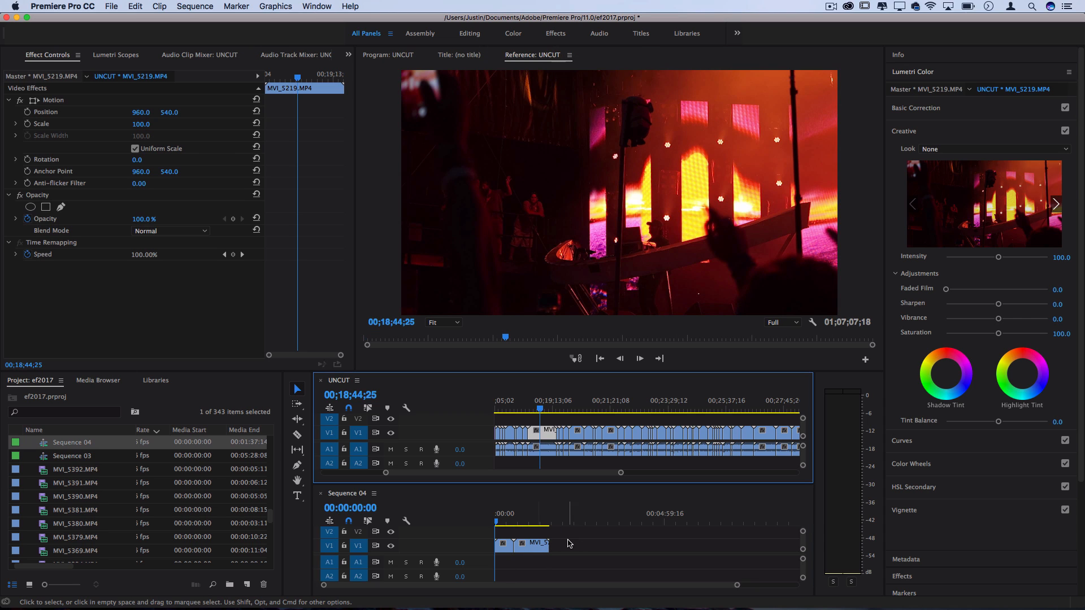
{"action": "key", "text": "minus"}
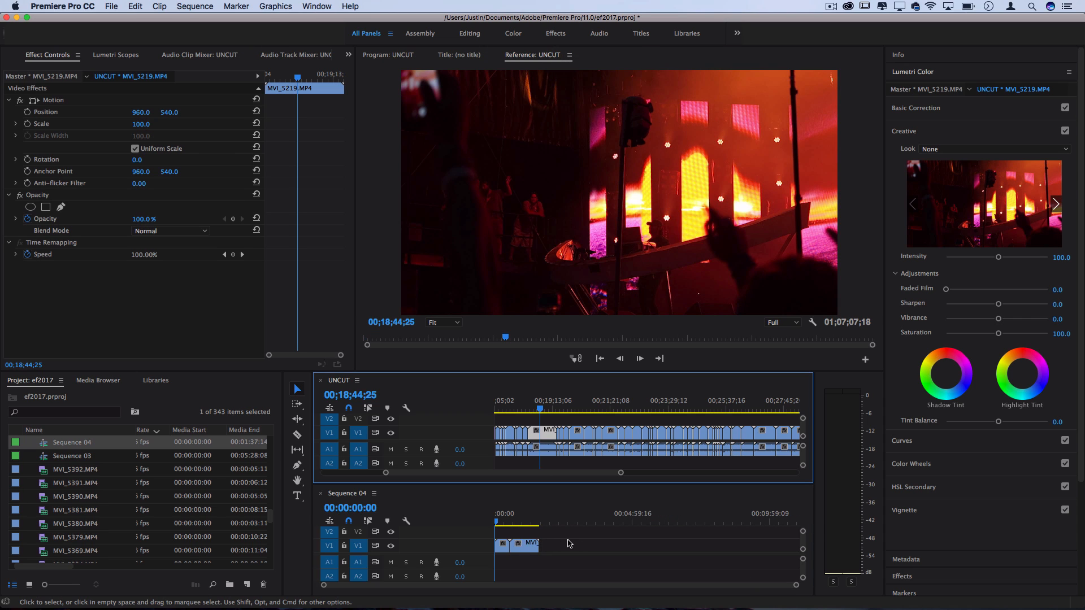
- Create Sequence 05 and stack it as a third timeline beneath UNCUT and Sequence 04
{"action": "left_click", "coordinate": [111, 6]}
{"action": "mouse_move", "coordinate": [120, 20]}
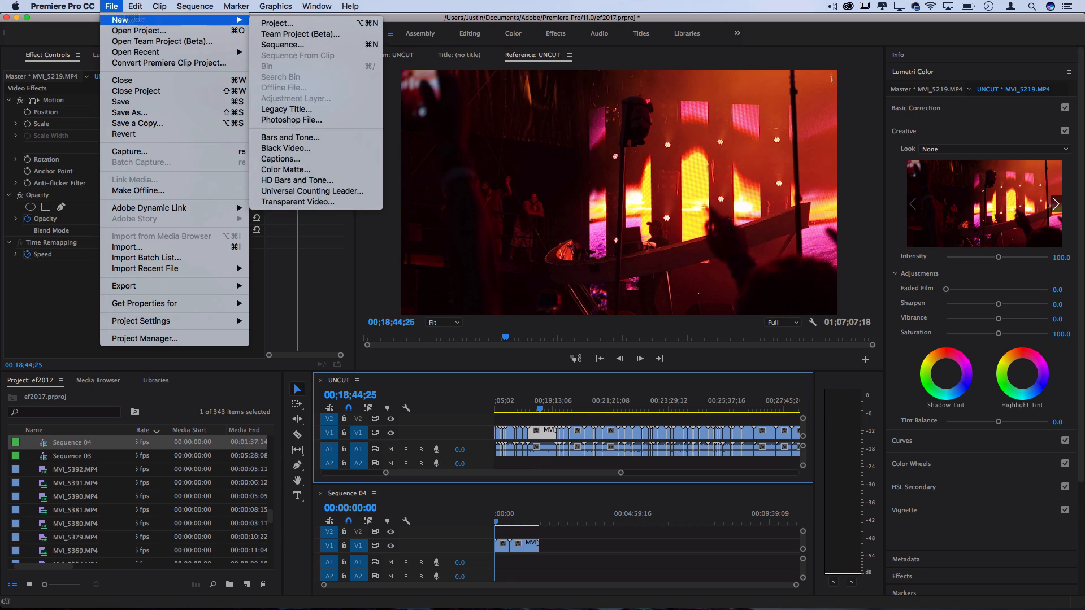
{"action": "left_click", "coordinate": [263, 57]}
{"action": "left_click", "coordinate": [395, 577]}
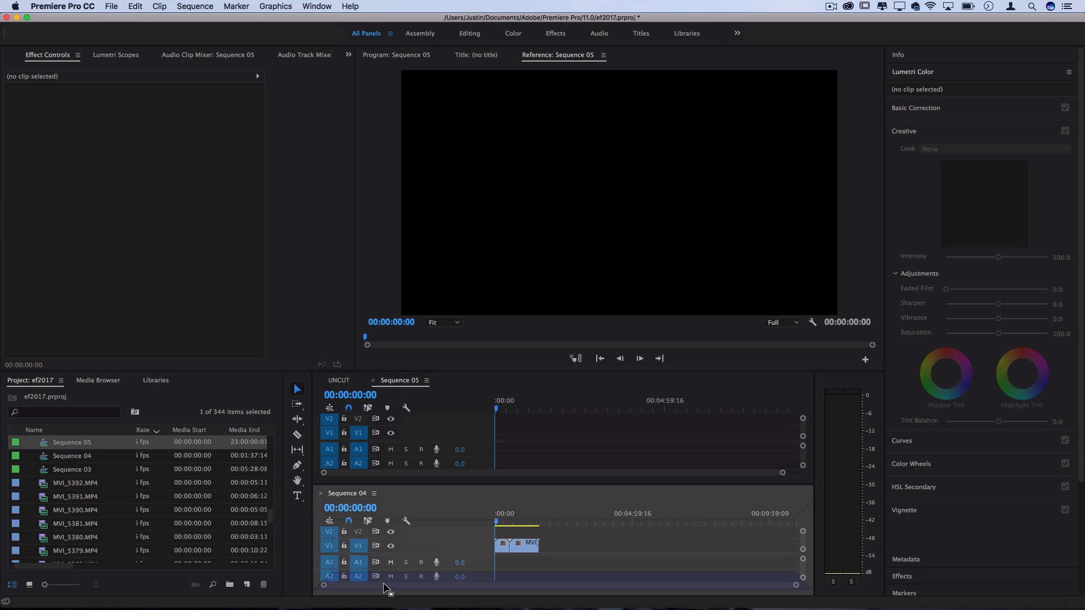
{"action": "key", "text": "shift+3"}
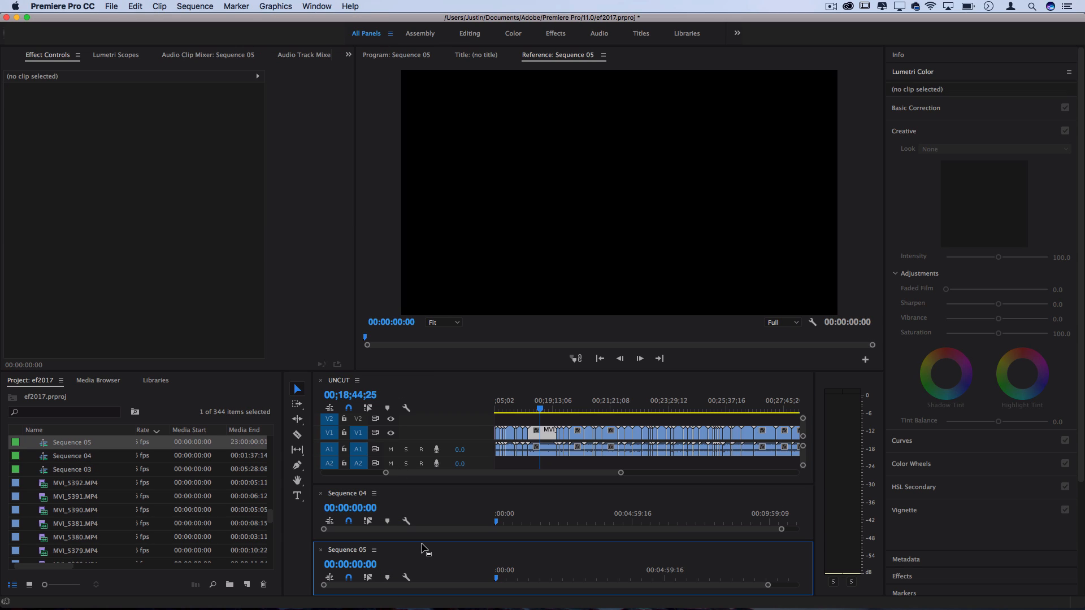
{"action": "left_click", "coordinate": [660, 408]}
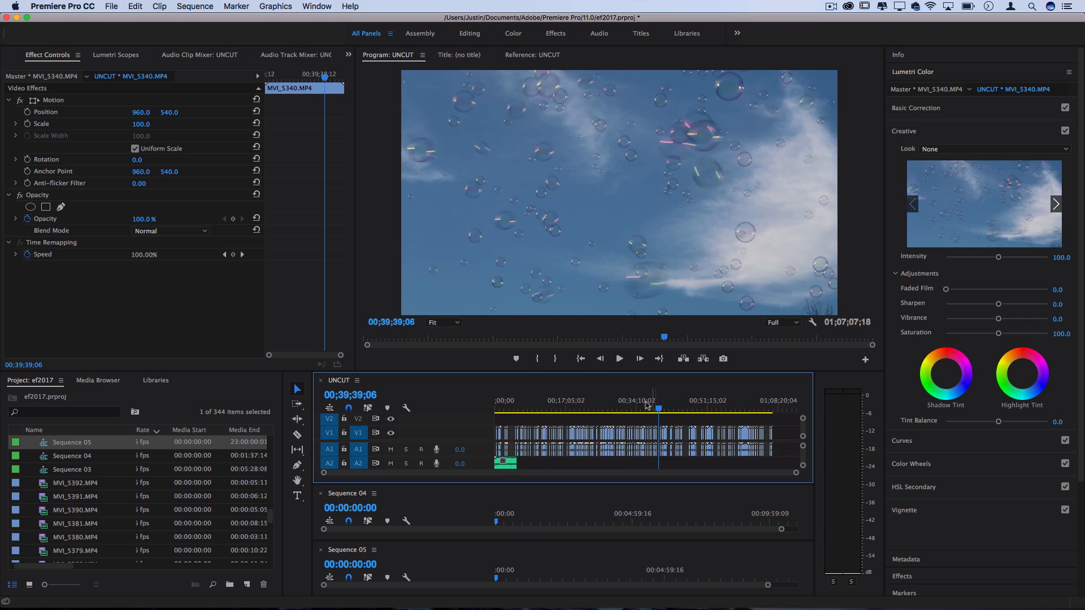
{"action": "left_click_drag", "start_coordinate": [658, 408], "coordinate": [657, 410]}
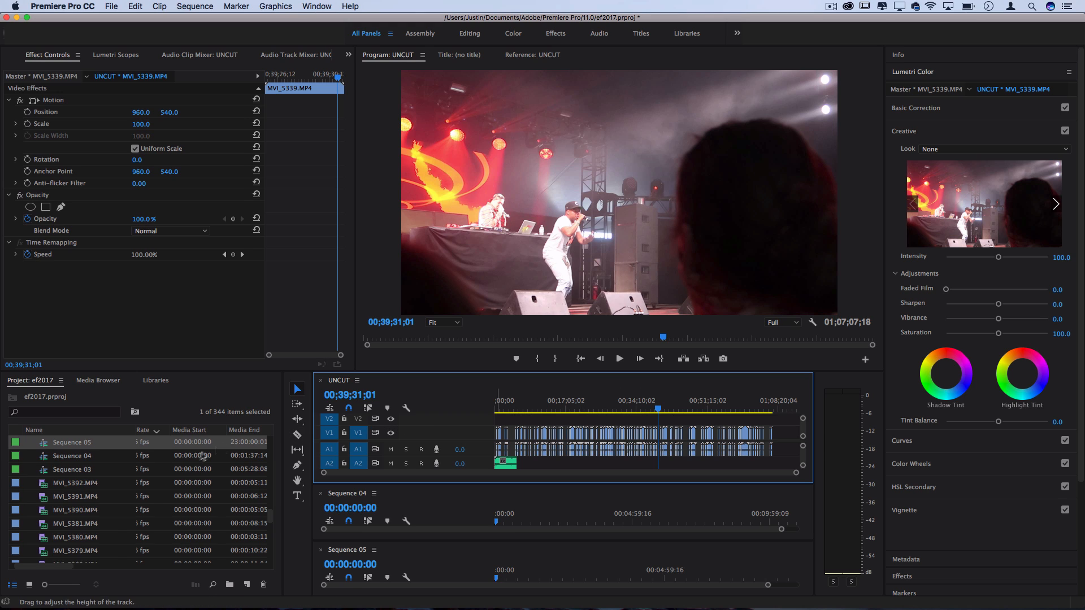
{"action": "scroll", "coordinate": [74, 483], "scroll_direction": "down", "scroll_amount": 4}
{"action": "scroll", "coordinate": [73, 483], "scroll_direction": "down", "scroll_amount": 10}
{"action": "scroll", "coordinate": [73, 483], "scroll_direction": "down", "scroll_amount": 5}
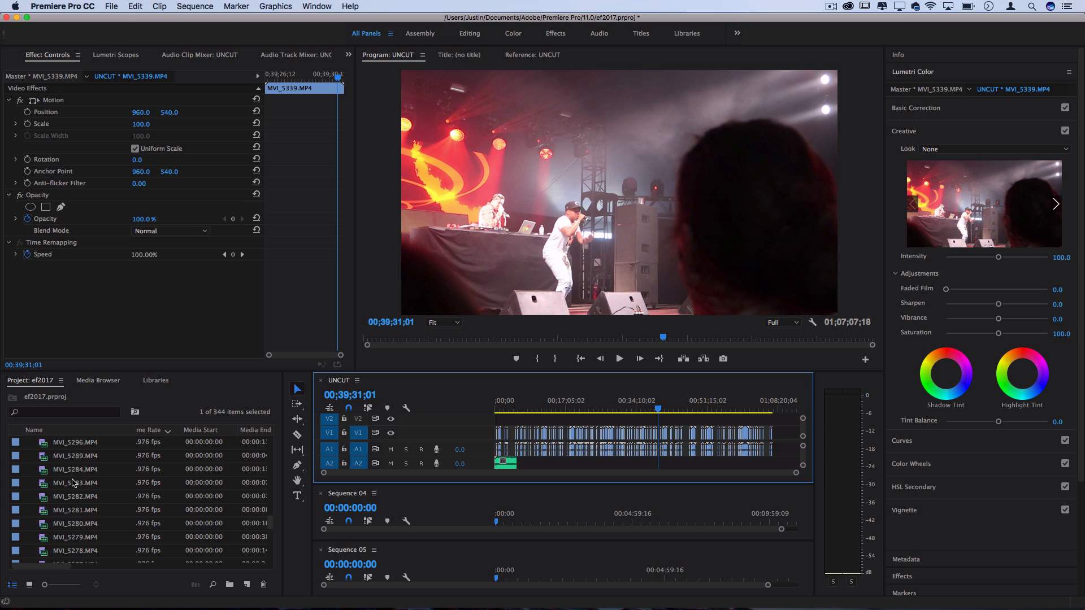
{"action": "scroll", "coordinate": [74, 483], "scroll_direction": "up", "scroll_amount": 15}
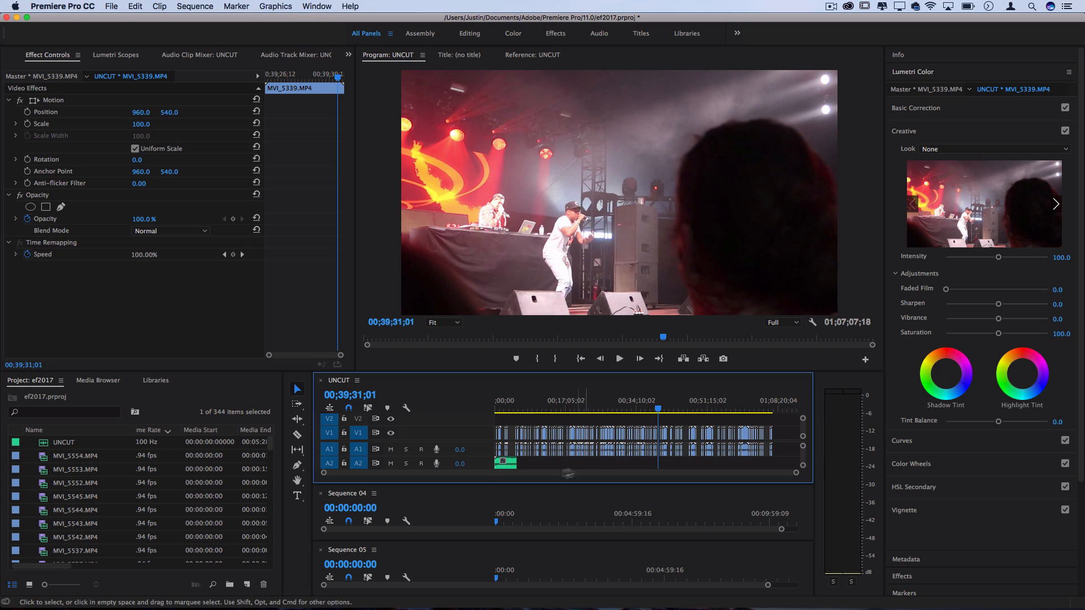
- Enlarge the Sequence 04 timeline to reveal its clip, then activate Sequence 05
{"action": "left_click", "coordinate": [475, 492]}
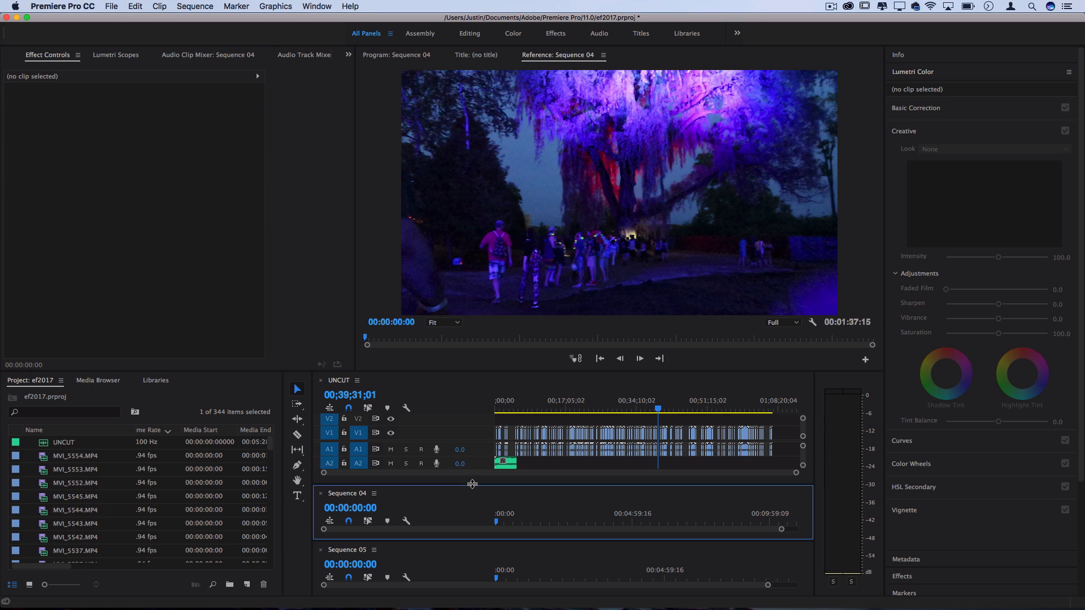
{"action": "left_click_drag", "start_coordinate": [473, 484], "coordinate": [473, 467]}
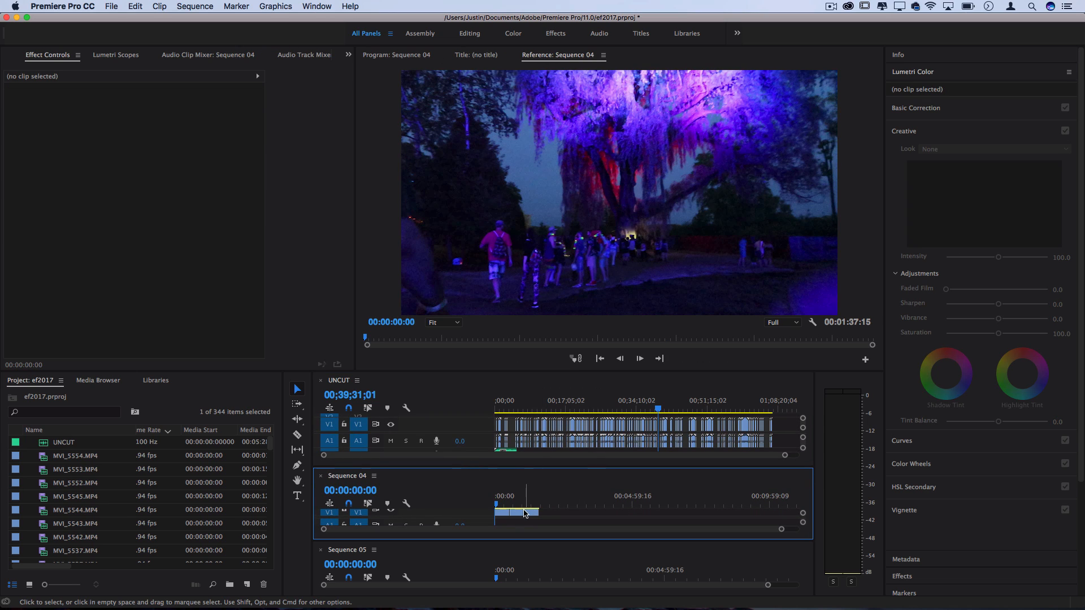
{"action": "left_click", "coordinate": [526, 564]}
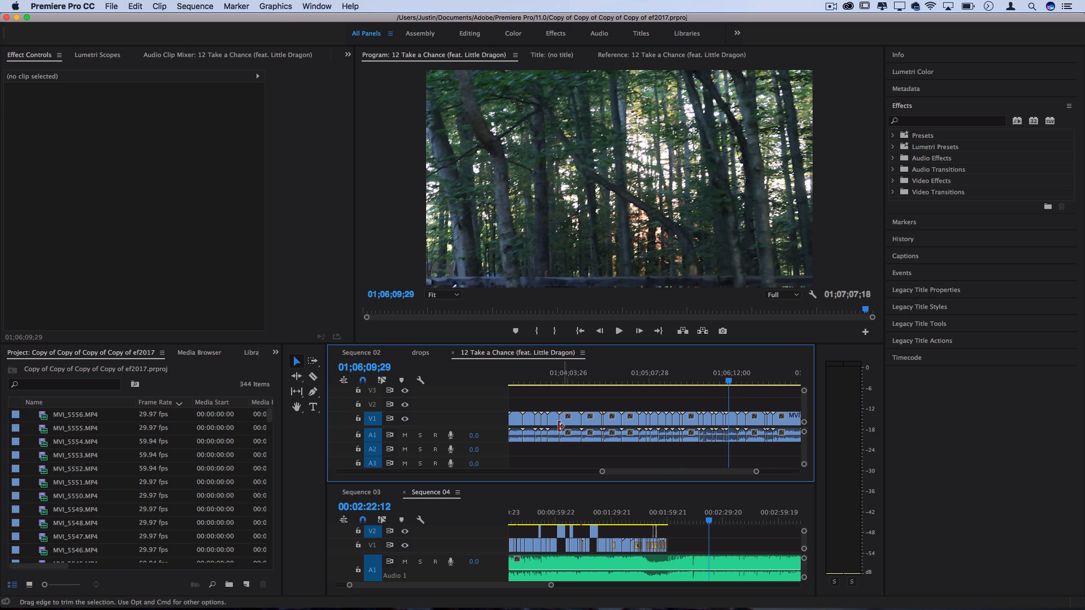
{"action": "scroll", "coordinate": [599, 413], "scroll_direction": "down", "scroll_amount": 2}
{"action": "scroll", "coordinate": [599, 414], "scroll_direction": "down", "scroll_amount": 3}
{"action": "scroll", "coordinate": [599, 414], "scroll_direction": "down", "scroll_amount": 3}
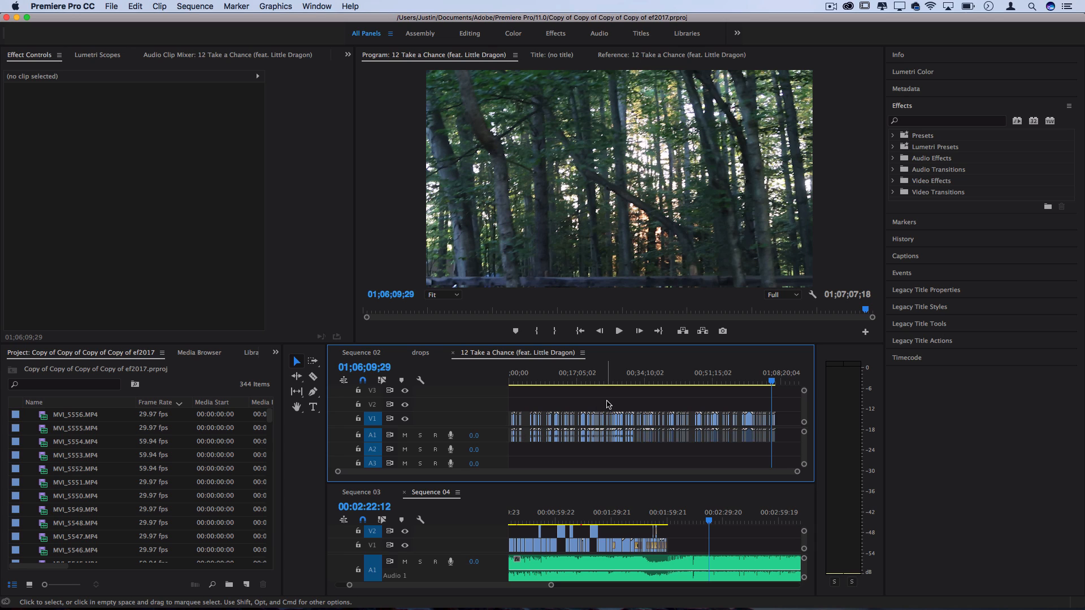
- Switch the upper timeline to Sequence 02 and move its playhead near the end
{"action": "left_click", "coordinate": [362, 353]}
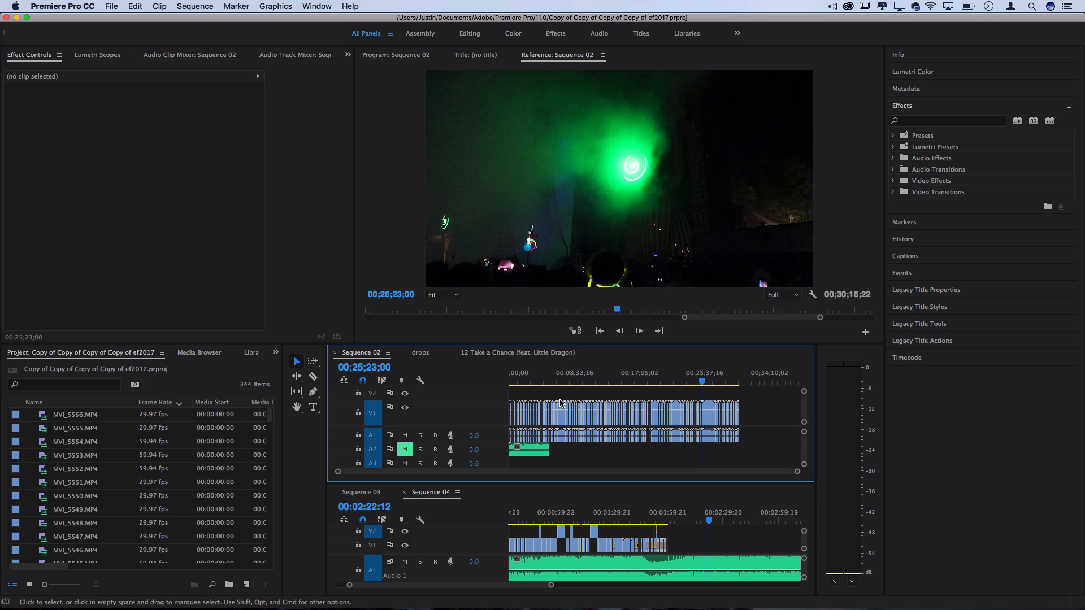
{"action": "left_click", "coordinate": [745, 383]}
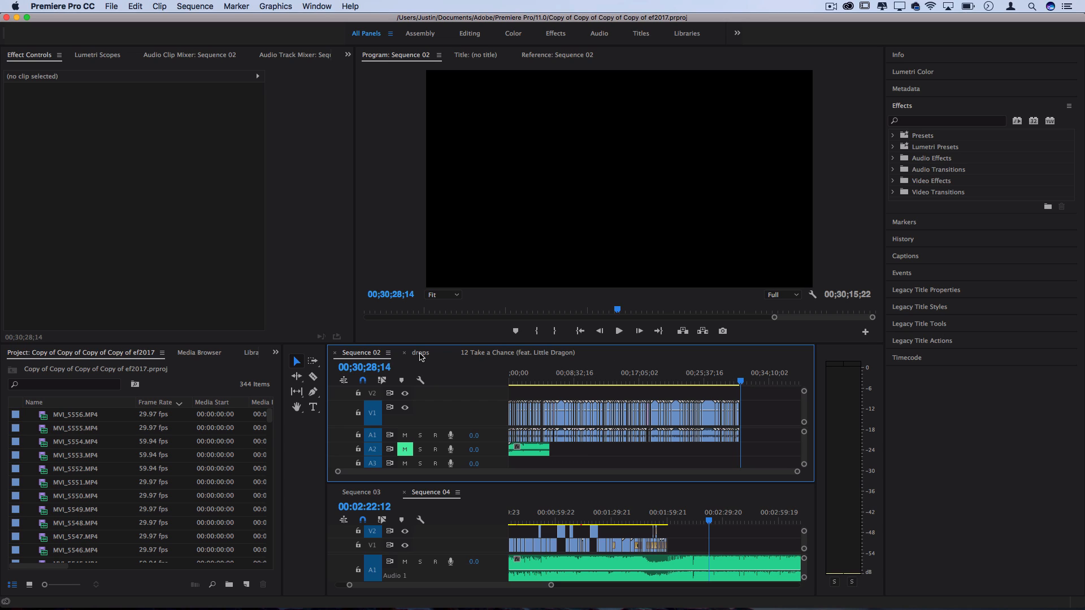
- Switch the upper timeline to drops and move the playhead to 00:08:32:03 over the fire footage
{"action": "left_click", "coordinate": [420, 353]}
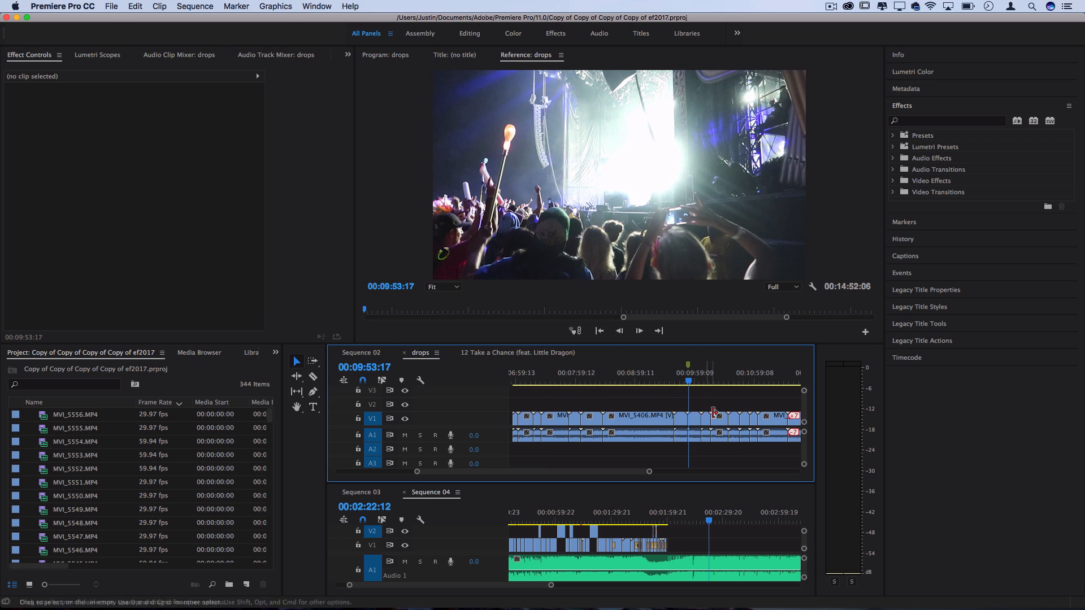
{"action": "scroll", "coordinate": [666, 392], "scroll_direction": "down", "scroll_amount": 3}
{"action": "left_click_drag", "start_coordinate": [662, 377], "coordinate": [642, 380]}
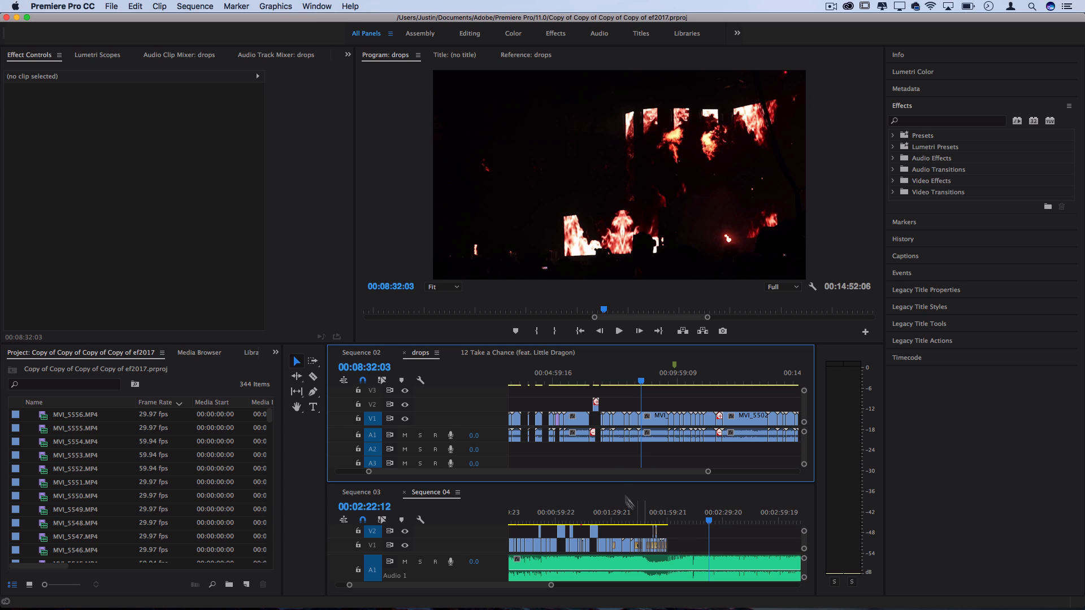
- Apply the Forest label colour to clip MVI_5406 under the playhead and deselect it
{"action": "right_click", "coordinate": [657, 420]}
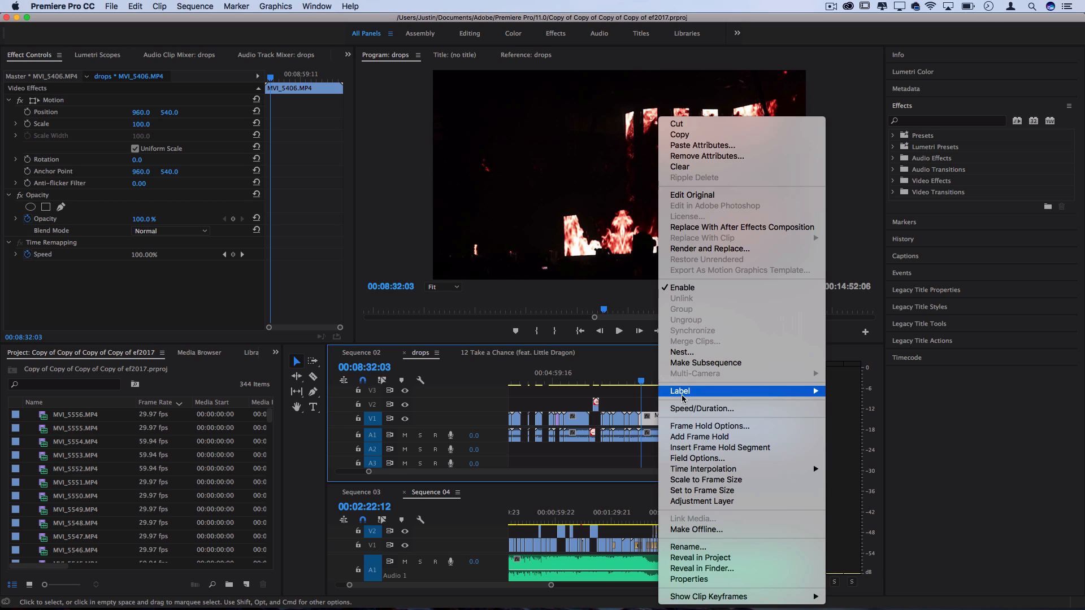
{"action": "mouse_move", "coordinate": [681, 391]}
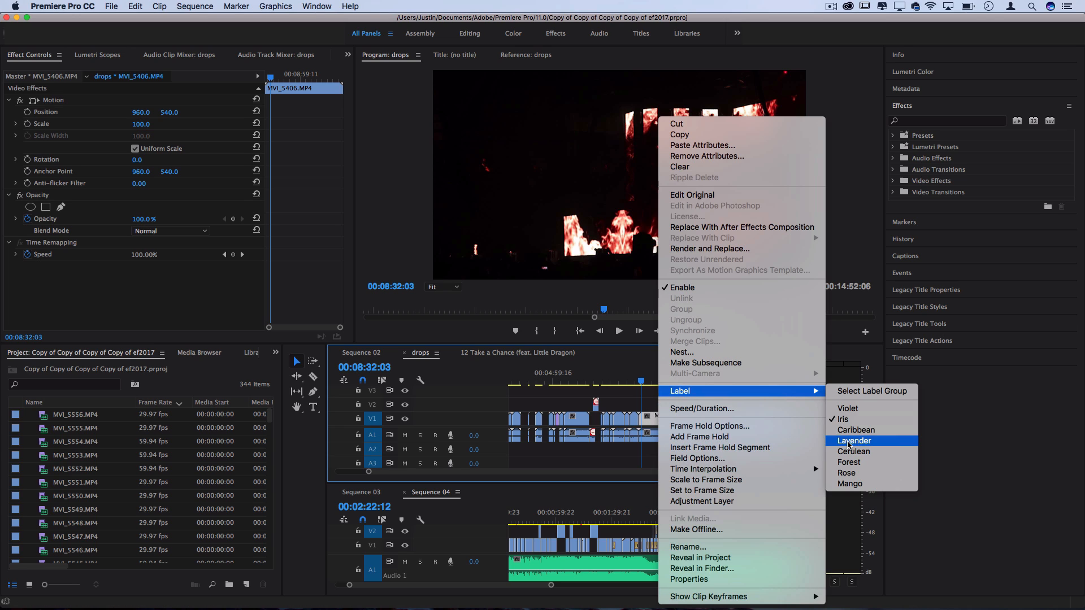
{"action": "left_click", "coordinate": [854, 462]}
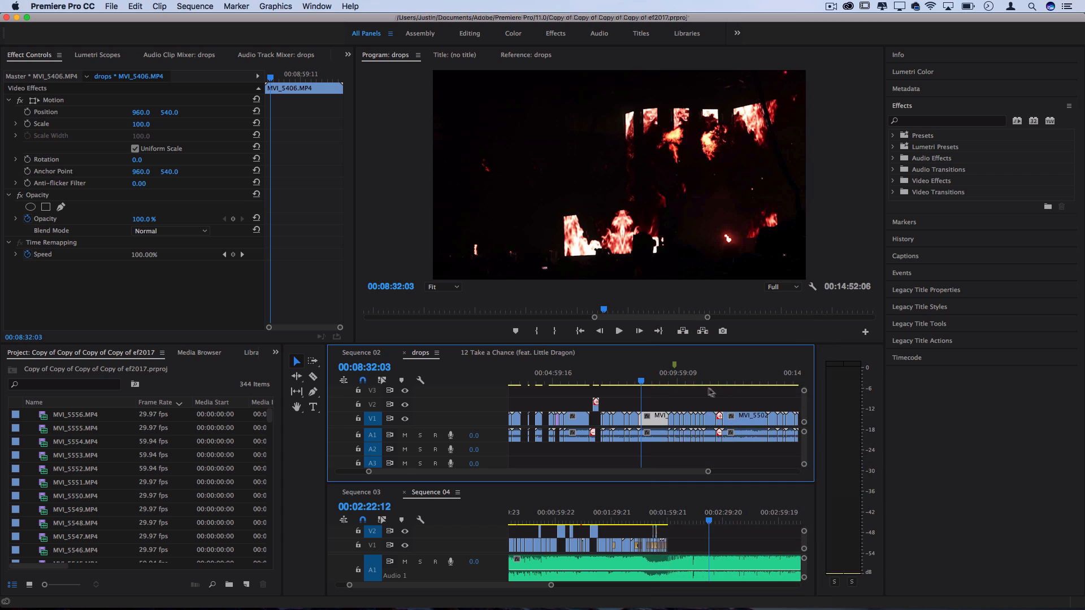
{"action": "left_click", "coordinate": [697, 403]}
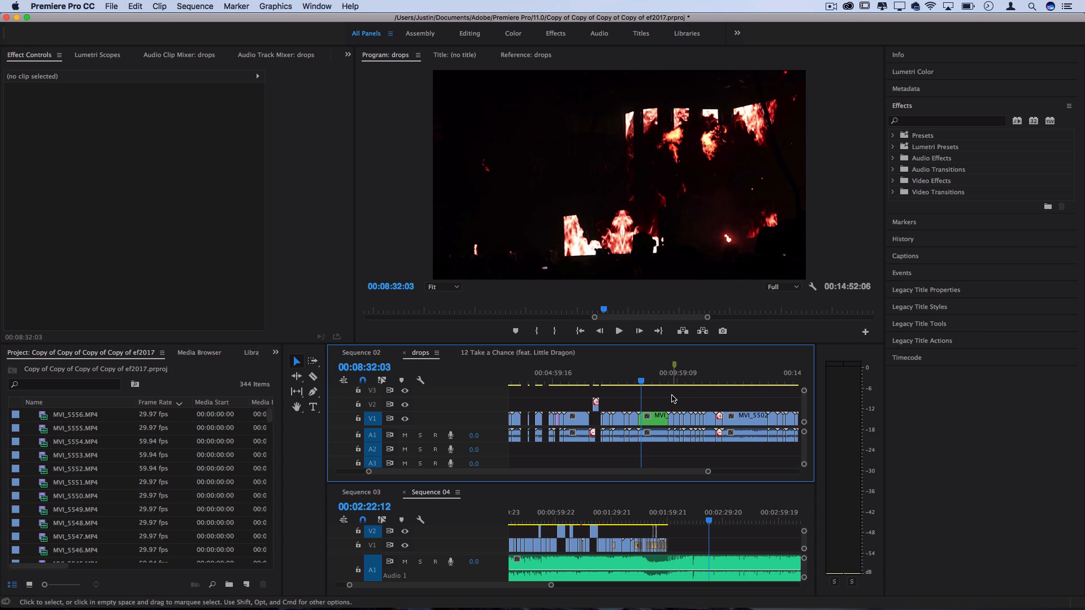
- Move the drops playhead to 00:08:58:10 and drop MVI_5384.MP4 onto V2 of Sequence 04
{"action": "key", "text": "minus"}
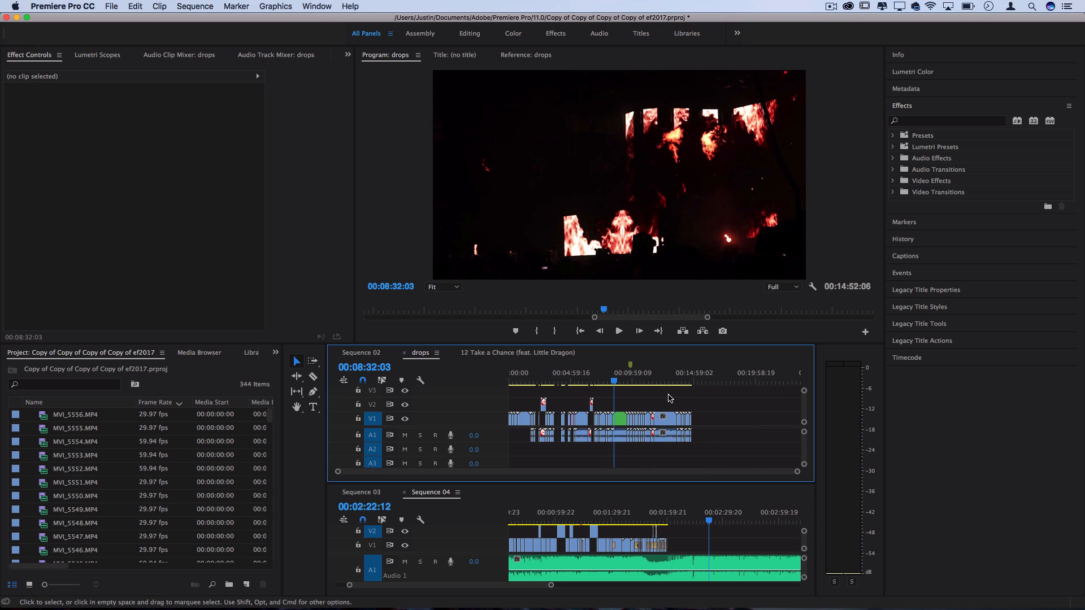
{"action": "left_click_drag", "start_coordinate": [643, 482], "coordinate": [644, 445]}
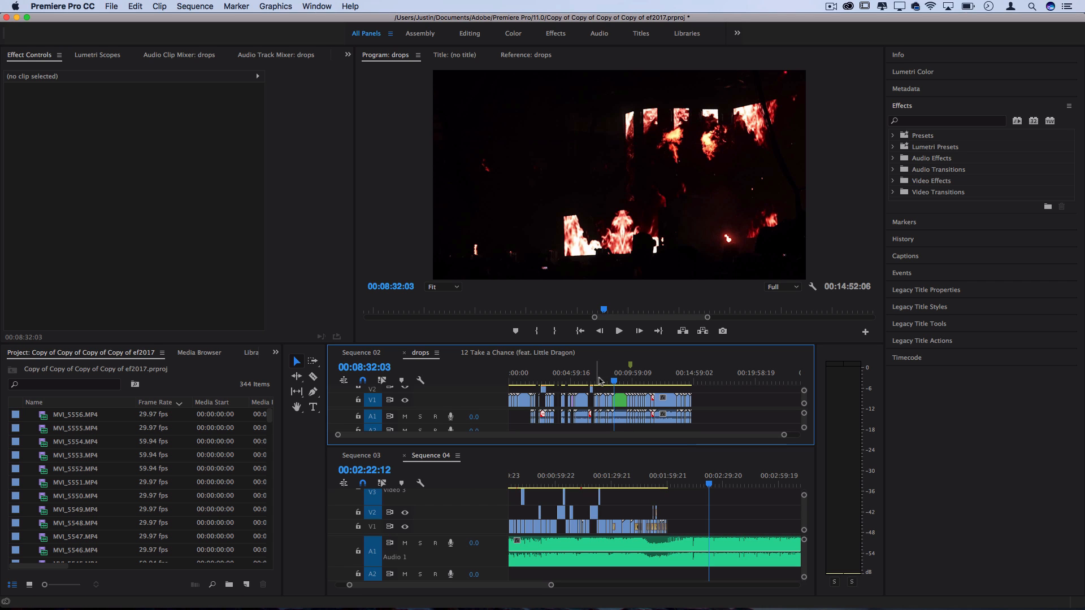
{"action": "left_click_drag", "start_coordinate": [601, 375], "coordinate": [621, 374]}
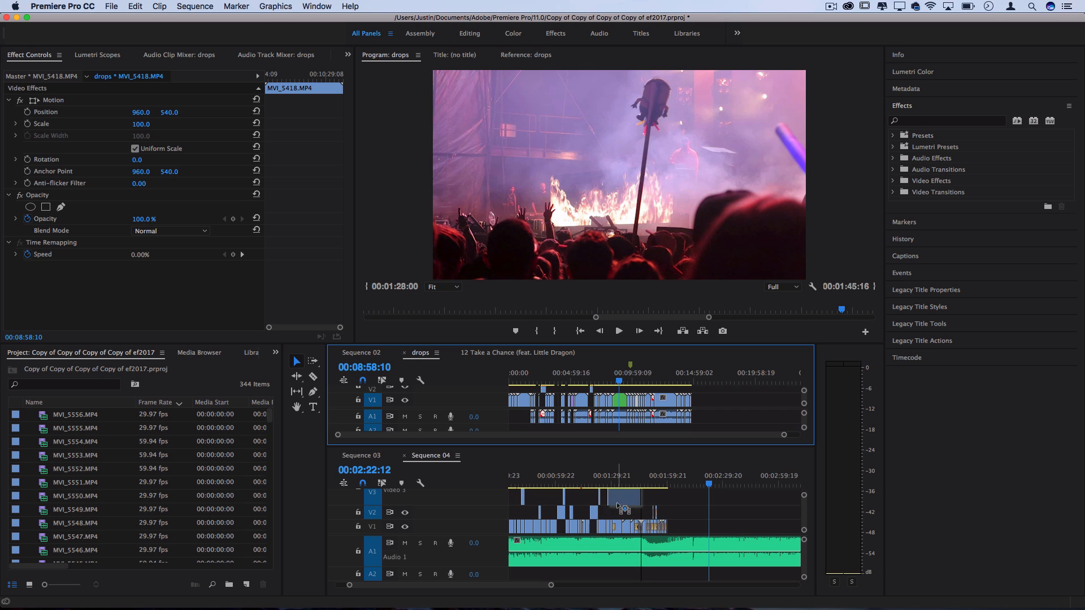
{"action": "left_click", "coordinate": [526, 54]}
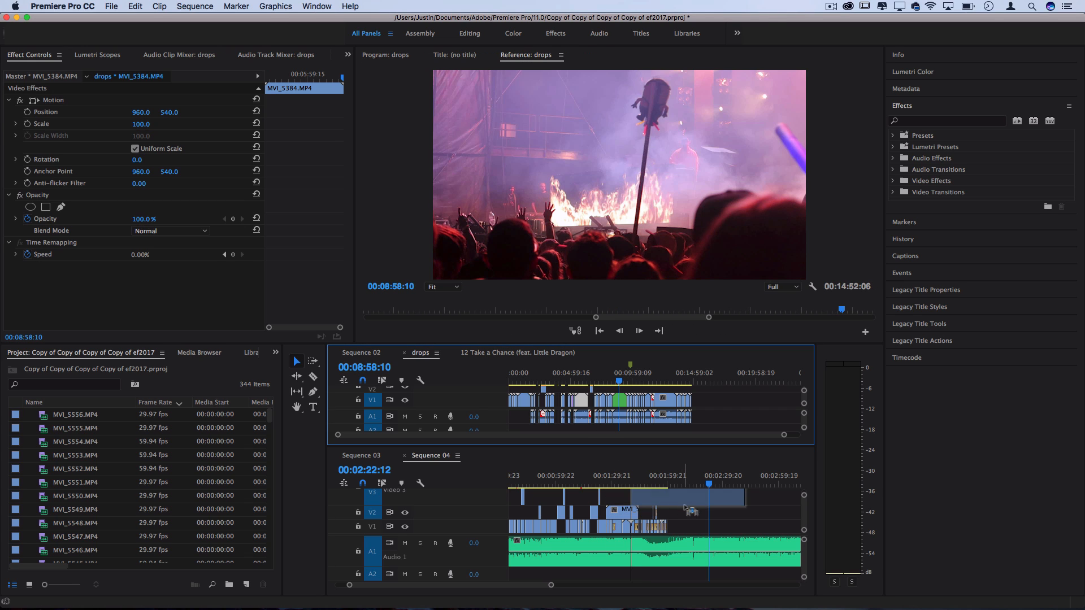
{"action": "left_click", "coordinate": [654, 509]}
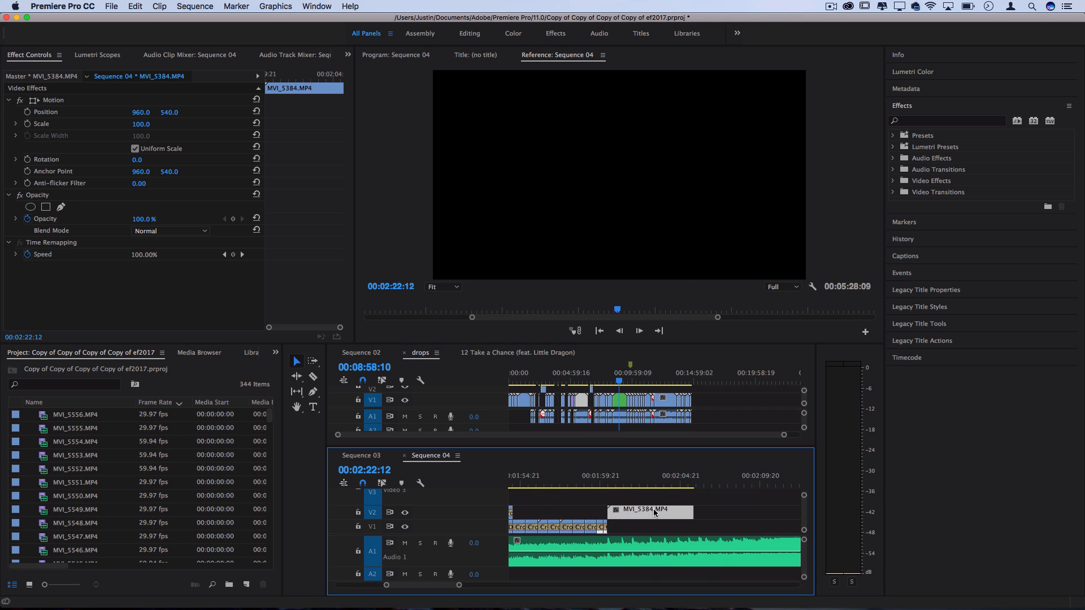
{"action": "scroll", "coordinate": [654, 509], "scroll_direction": "down", "scroll_amount": 3}
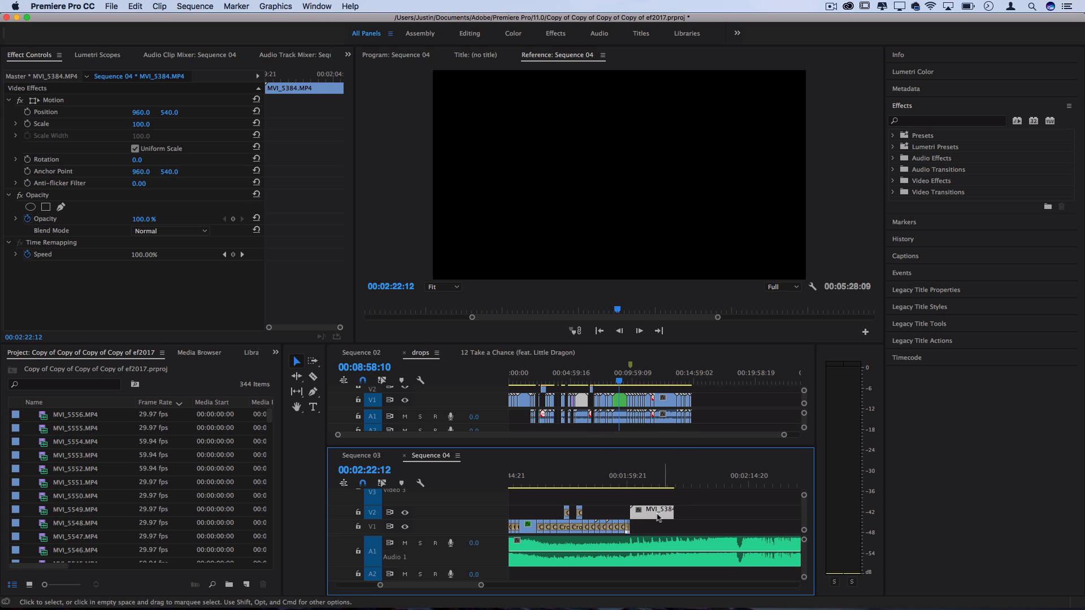